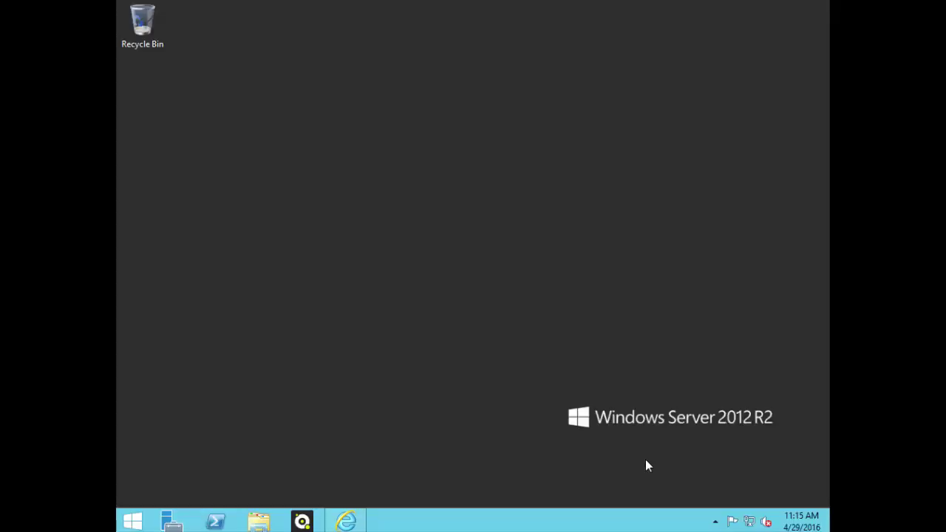
Step: Bring up Internet Explorer showing the Specops uReset log-in page with the username pre-filled
left_click(715, 522)
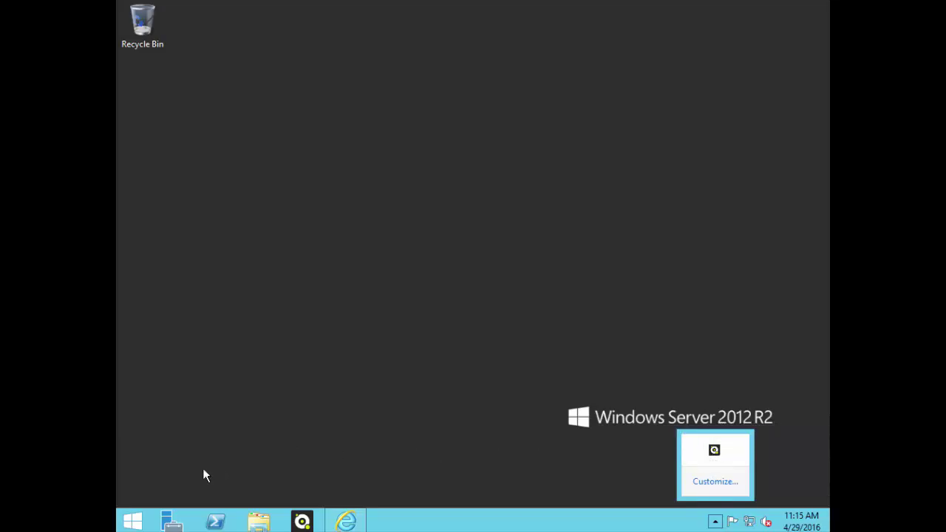
left_click(144, 522)
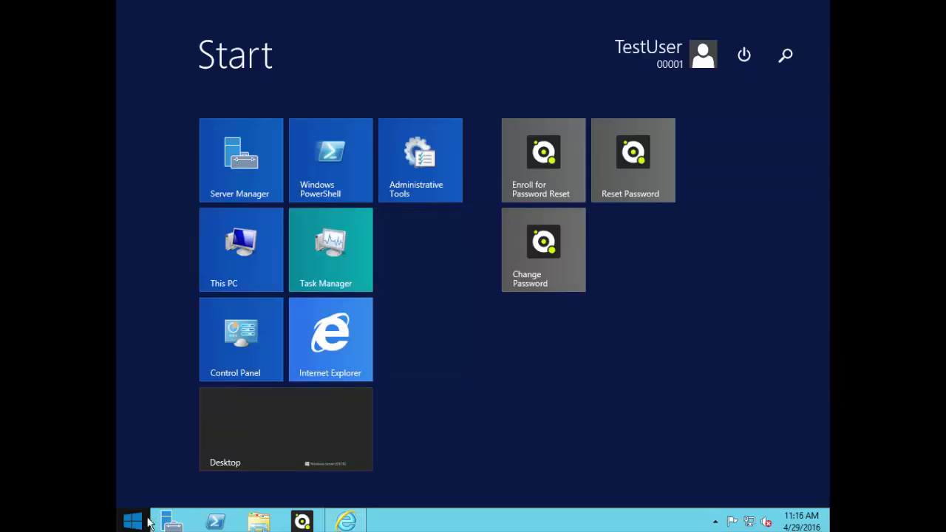
left_click(346, 523)
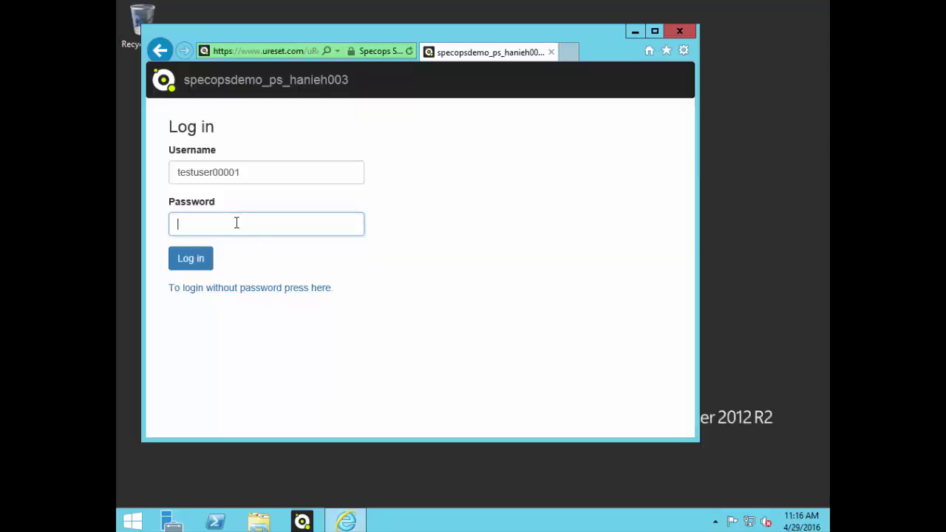
Step: Sign in to Specops uReset with the account password
type("************")
key("Return")
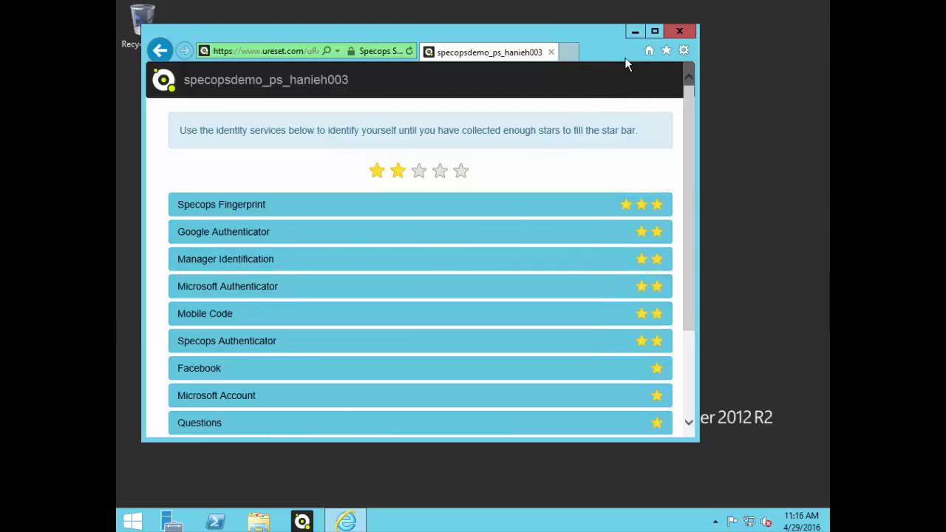
Step: Maximize the browser, look over the identity services list, and choose Specops Fingerprint
left_click(654, 32)
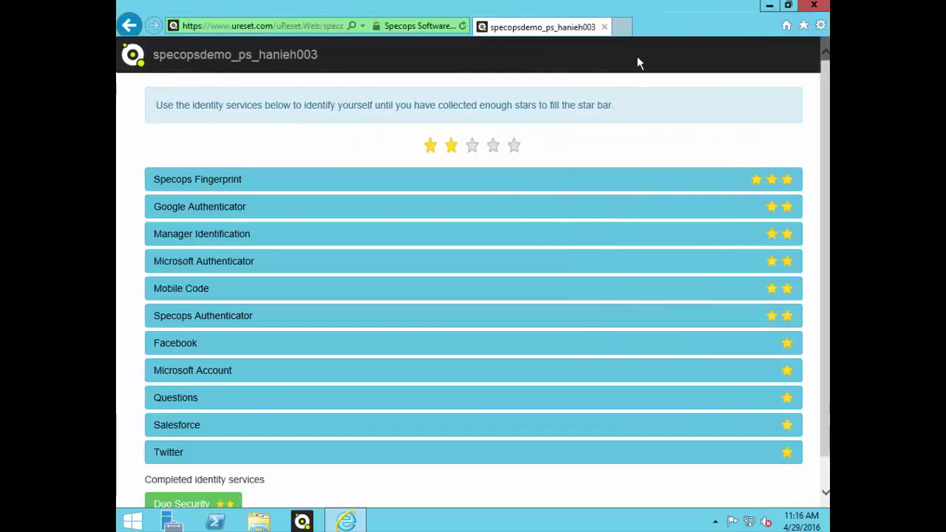
scroll(610, 148, "down", 1)
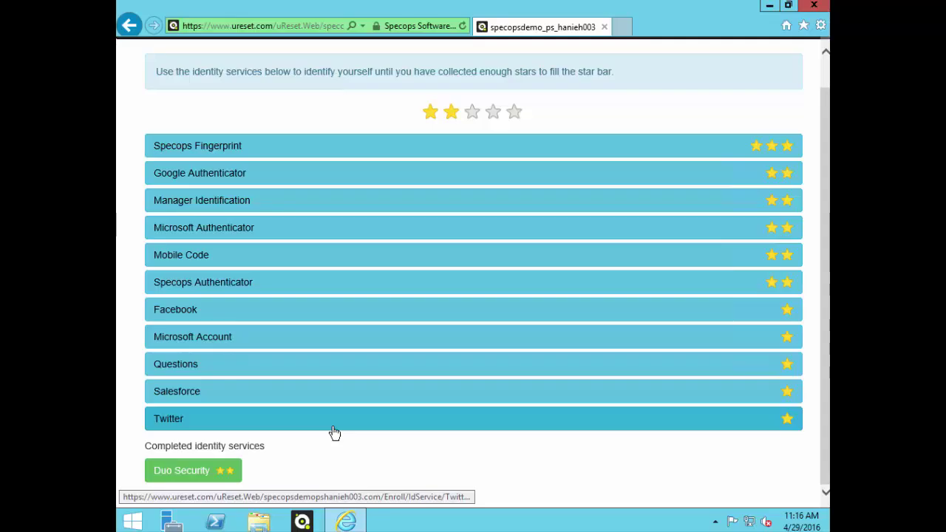
scroll(336, 431, "up", 1)
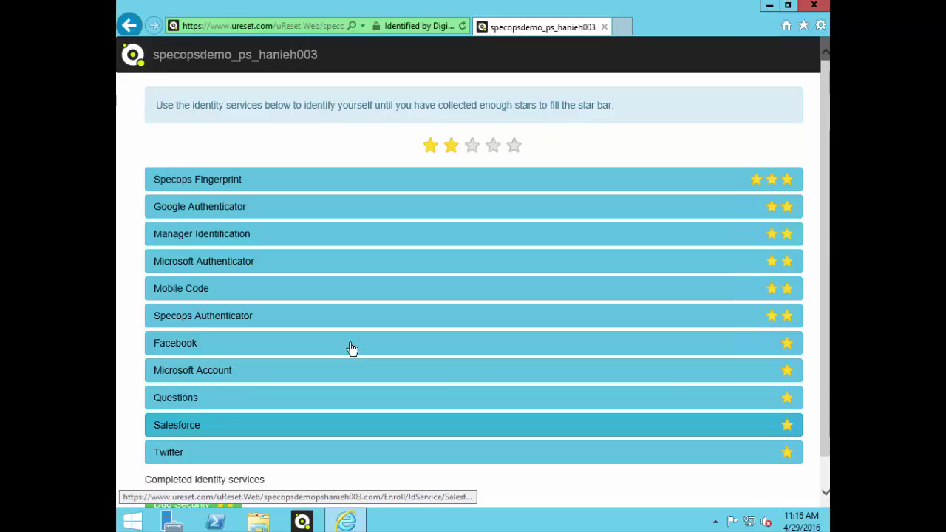
left_click(268, 183)
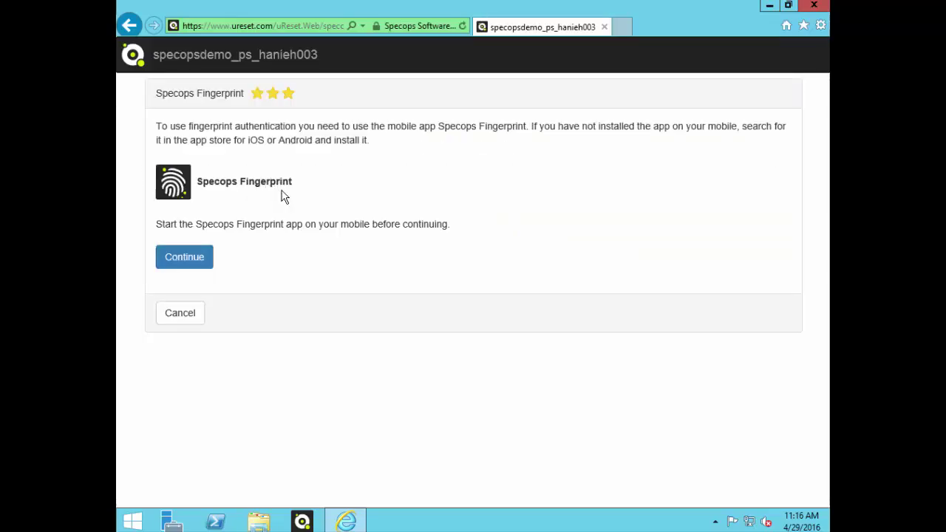
Step: Register the phone by scanning the Fingerprint QR code and confirming with a simulated fingerprint
left_click(193, 258)
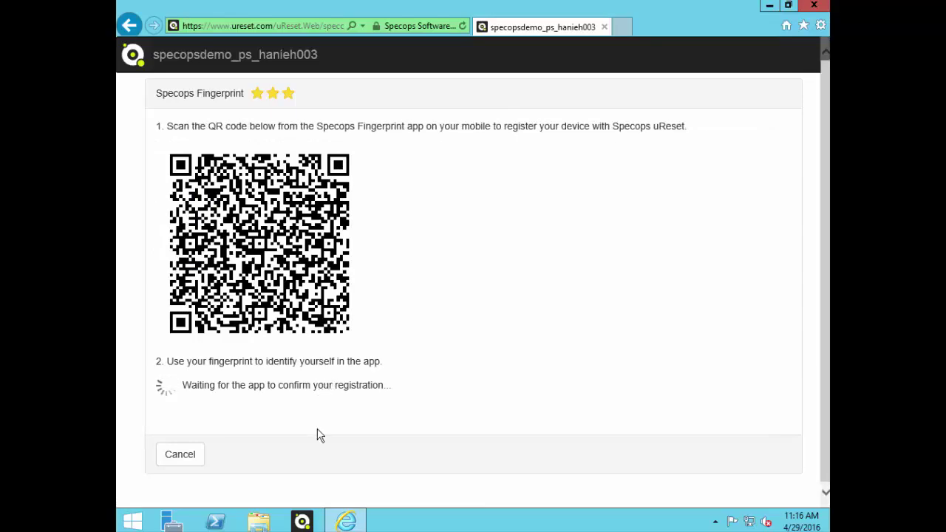
left_click(302, 521)
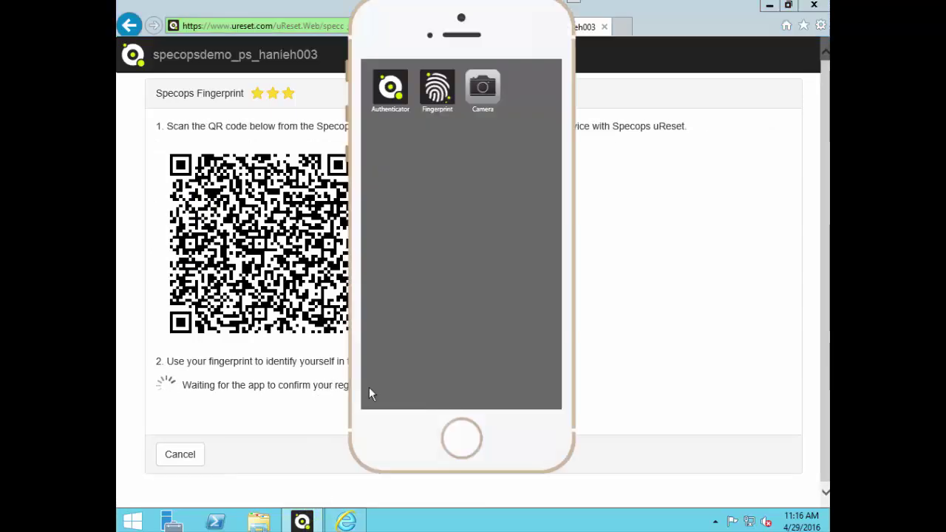
left_click(436, 90)
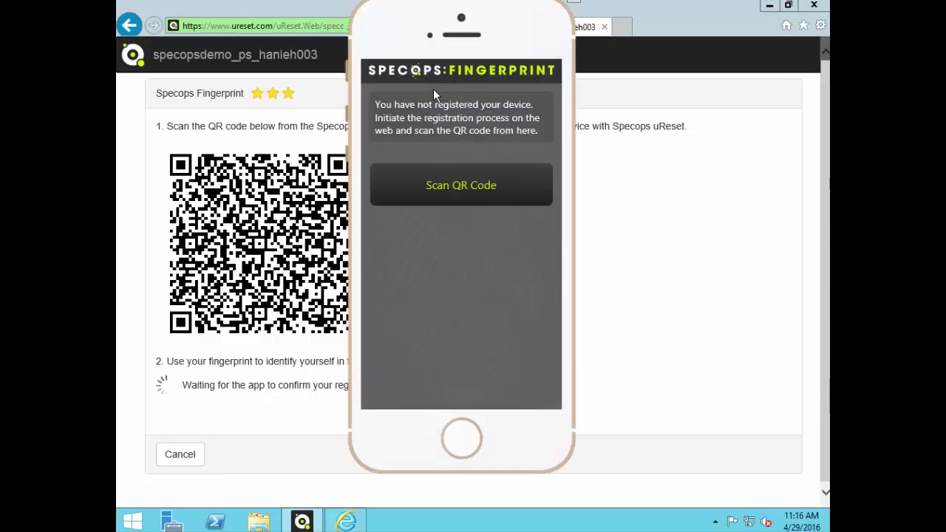
left_click(435, 185)
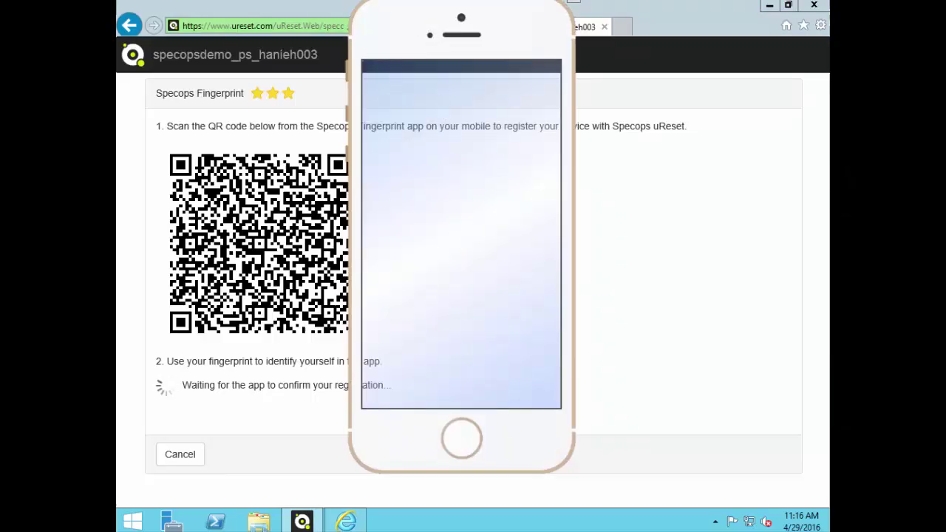
left_click_drag(431, 21, 227, 35)
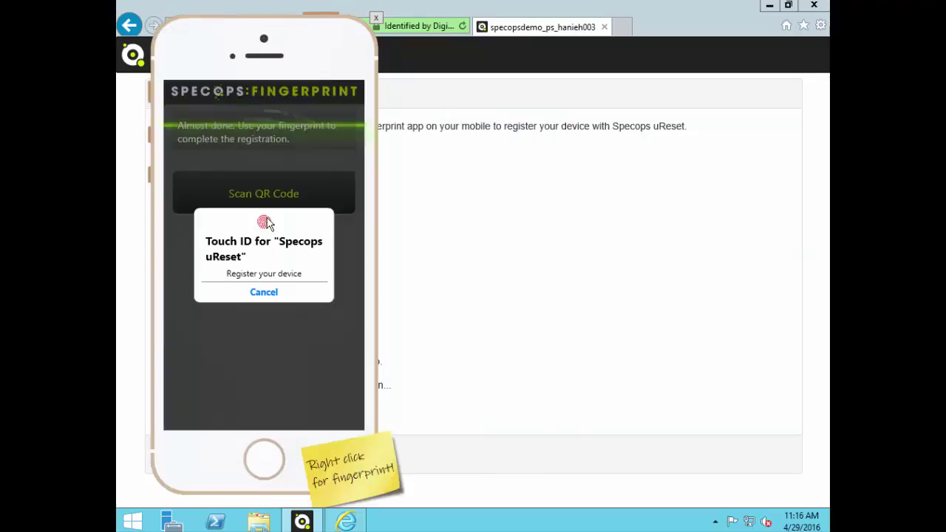
right_click(257, 460)
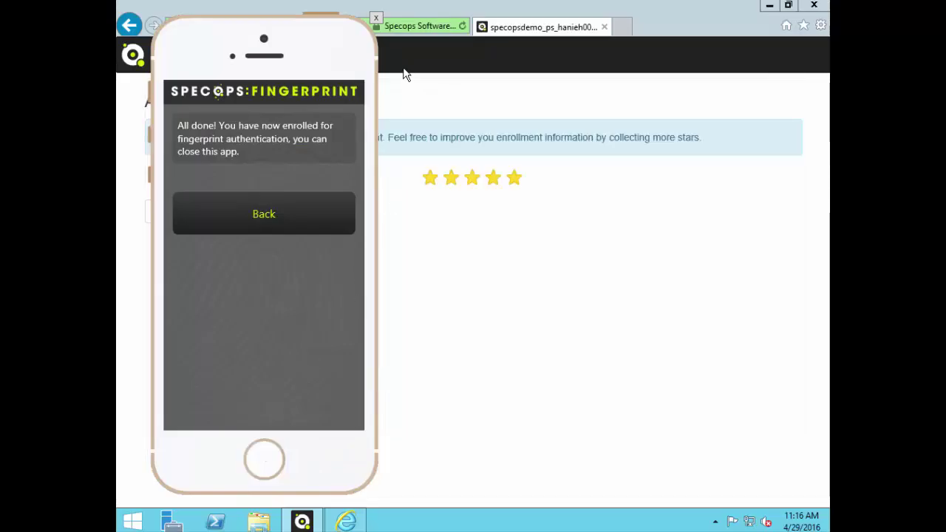
left_click(373, 19)
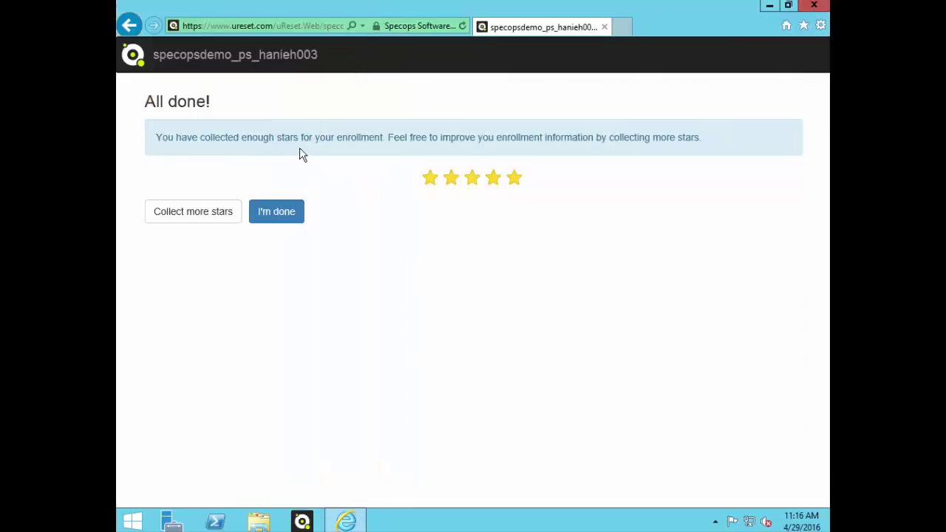
Step: Choose Collect more stars, then Make changes to edit the enrolled identity services
left_click(180, 215)
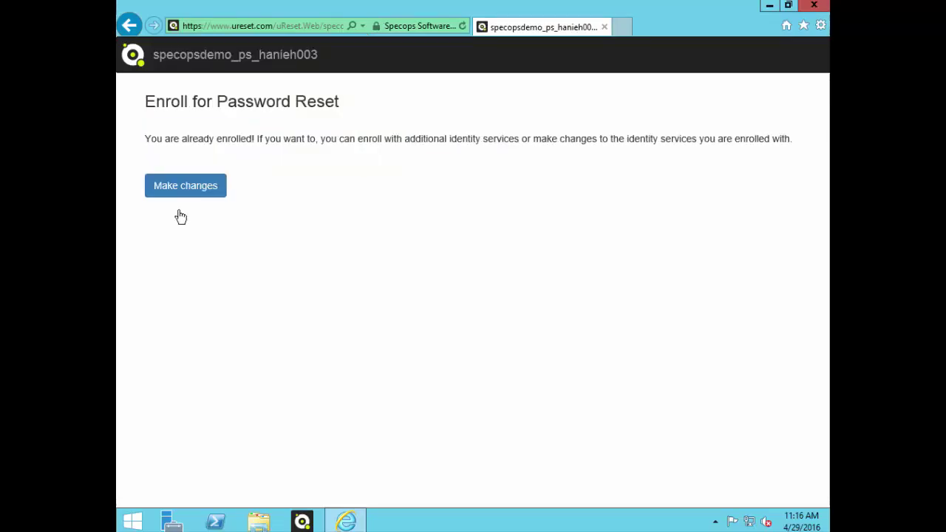
left_click(182, 192)
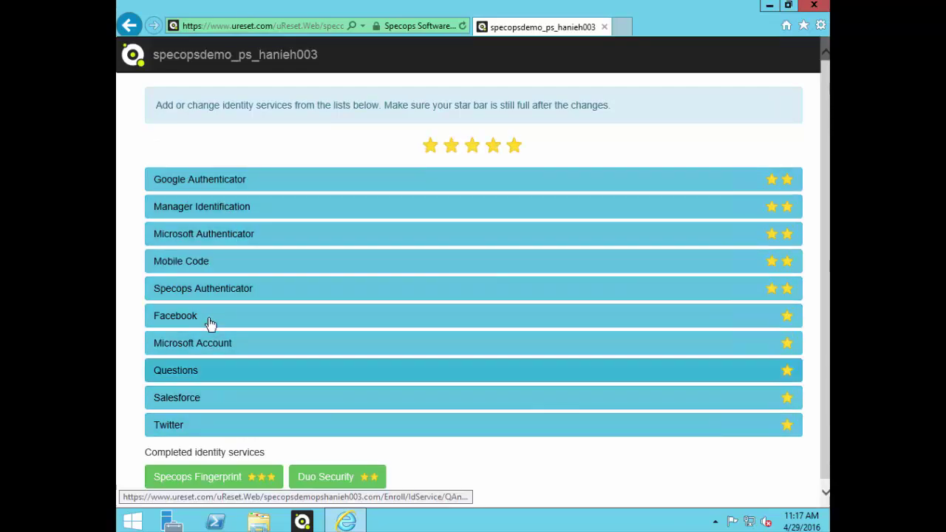
Step: Enroll Mobile Code with the phone number and the texted verification code, then choose Facebook
left_click(200, 267)
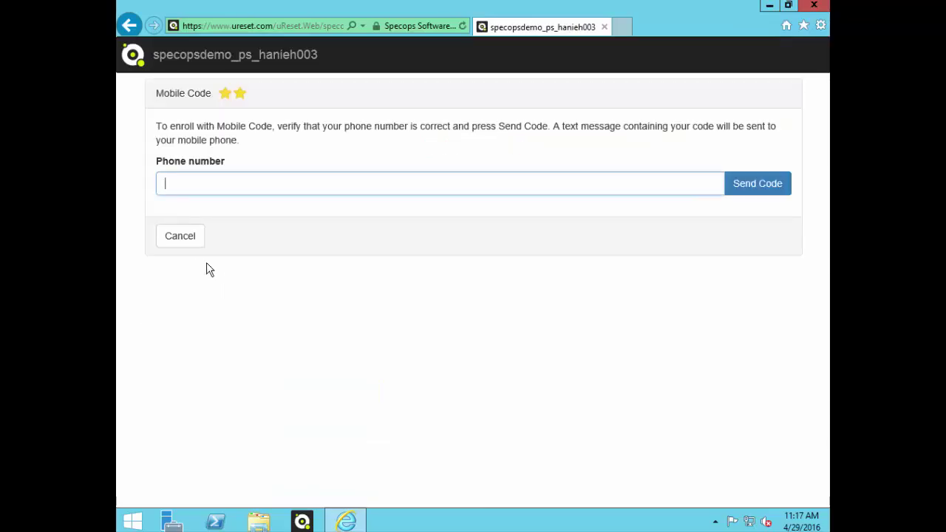
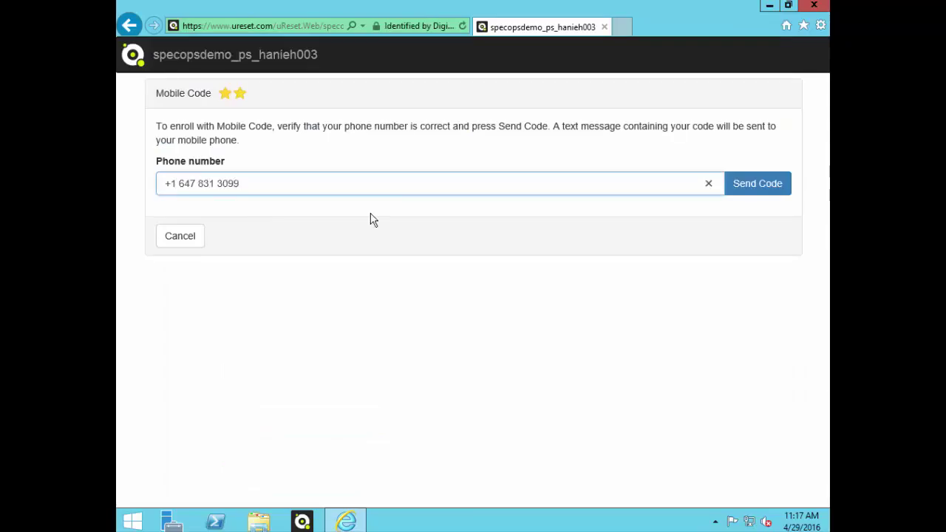
left_click(757, 184)
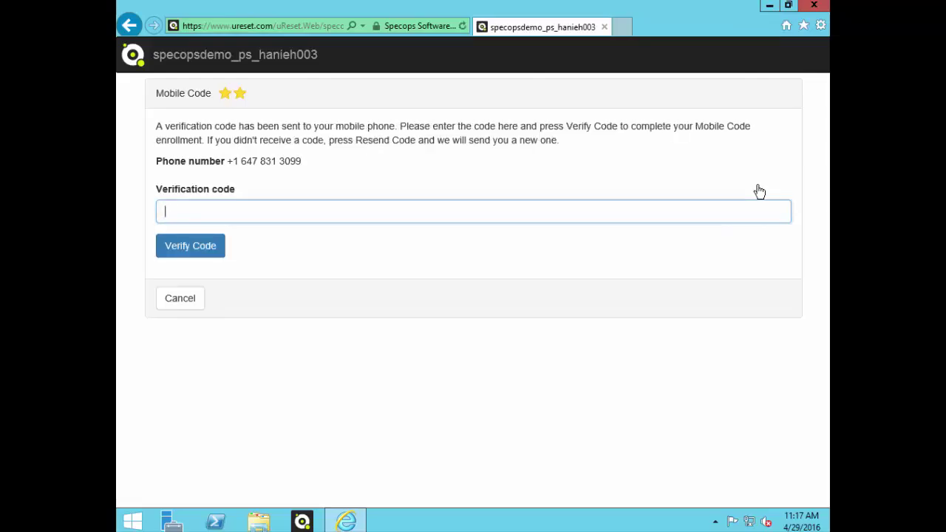
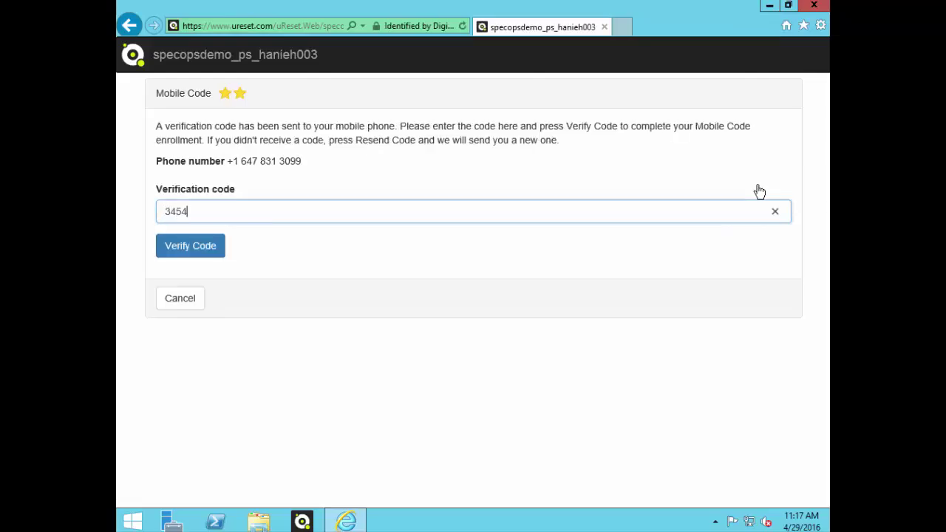
left_click(186, 246)
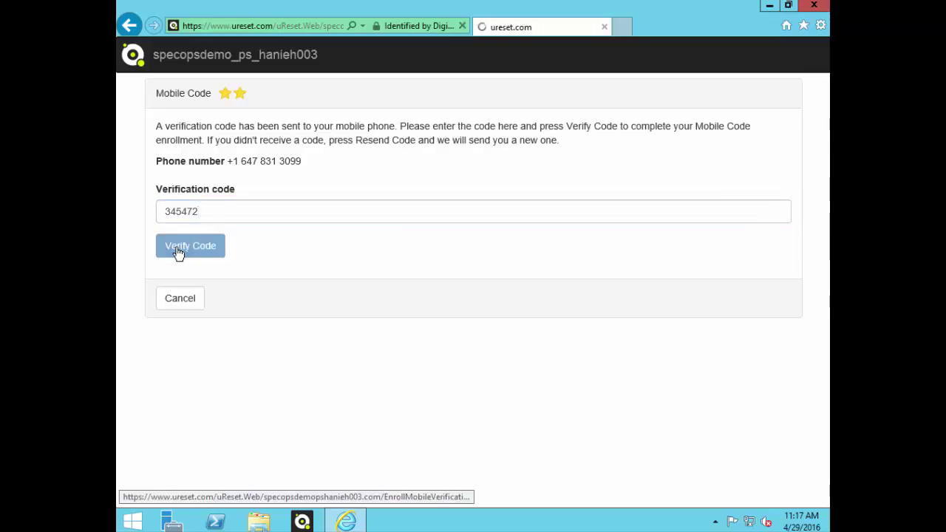
left_click(274, 300)
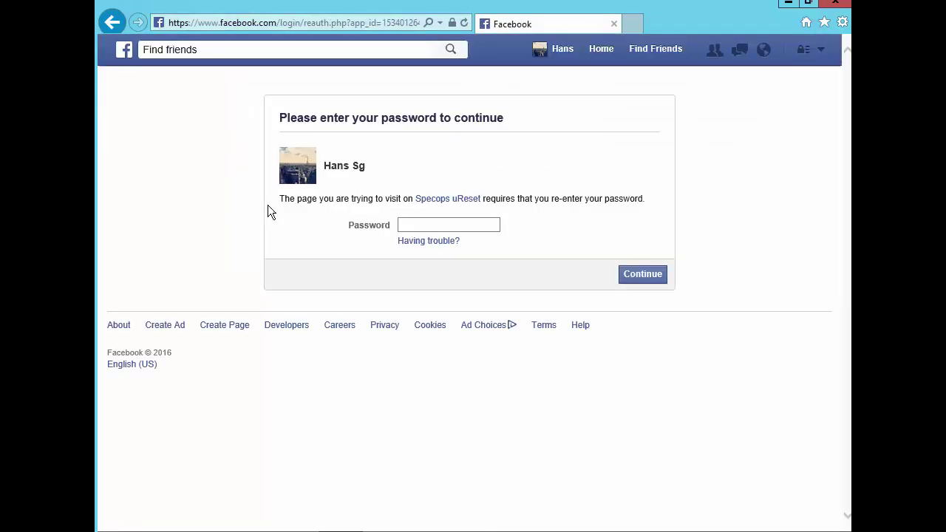
Step: Re-enter the Facebook account password to link Facebook to uReset
left_click(419, 224)
type("••••••••••••")
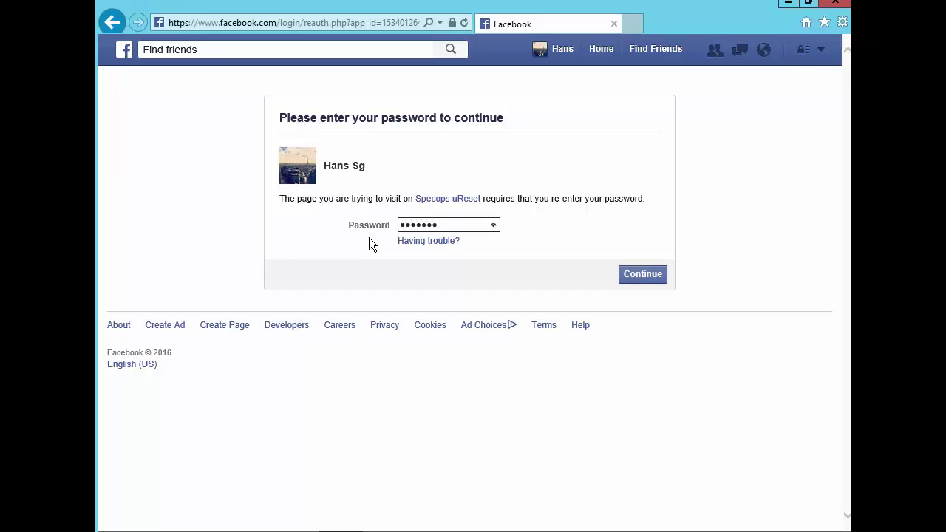
key("Return")
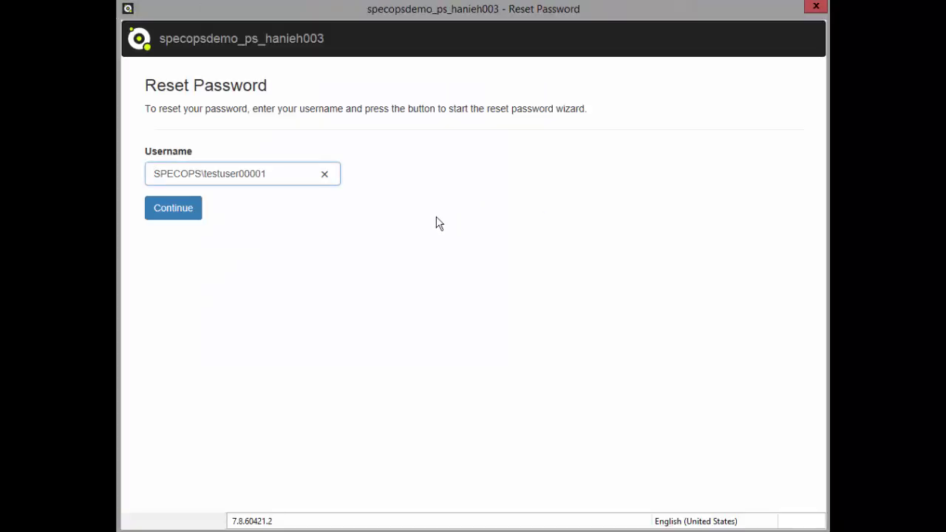
Step: Continue the Reset Password wizard for the pre-filled test username
left_click(167, 213)
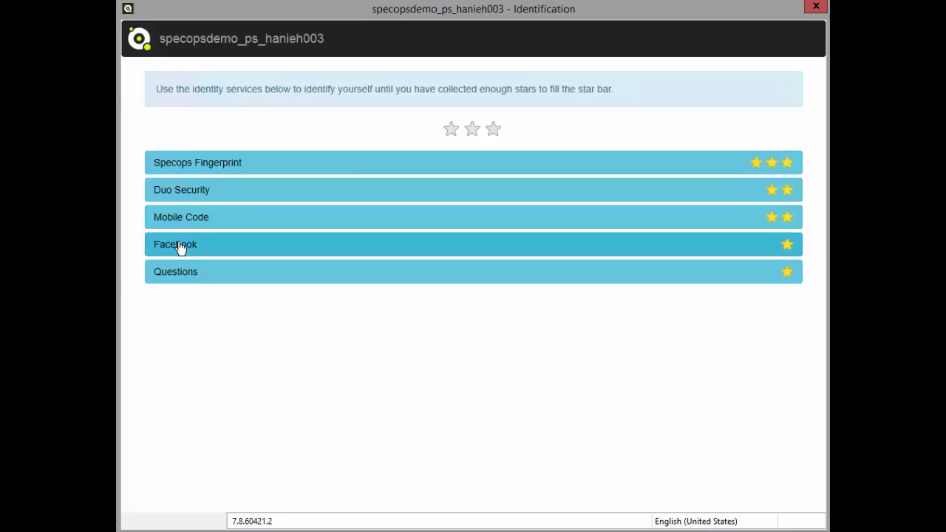
Step: Verify identity via Facebook by logging in with the account e-mail and password
mouse_move(480, 129)
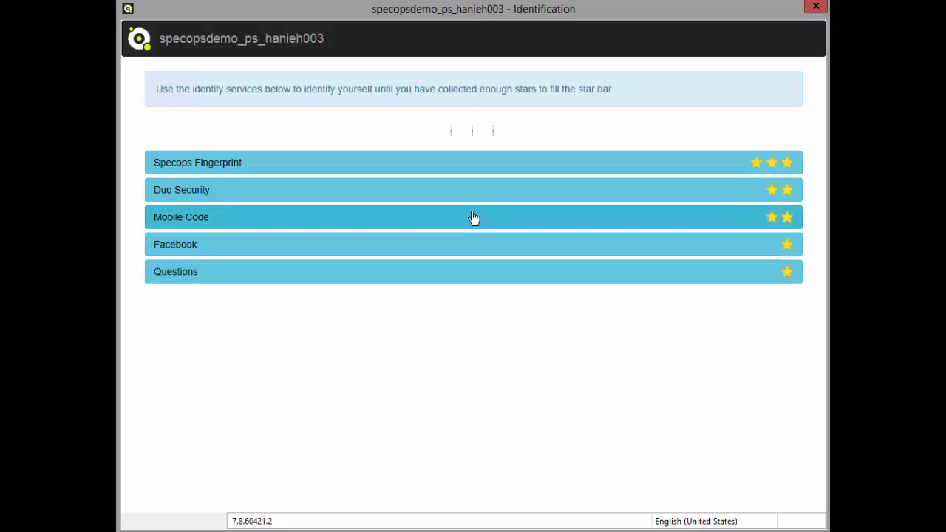
left_click(472, 248)
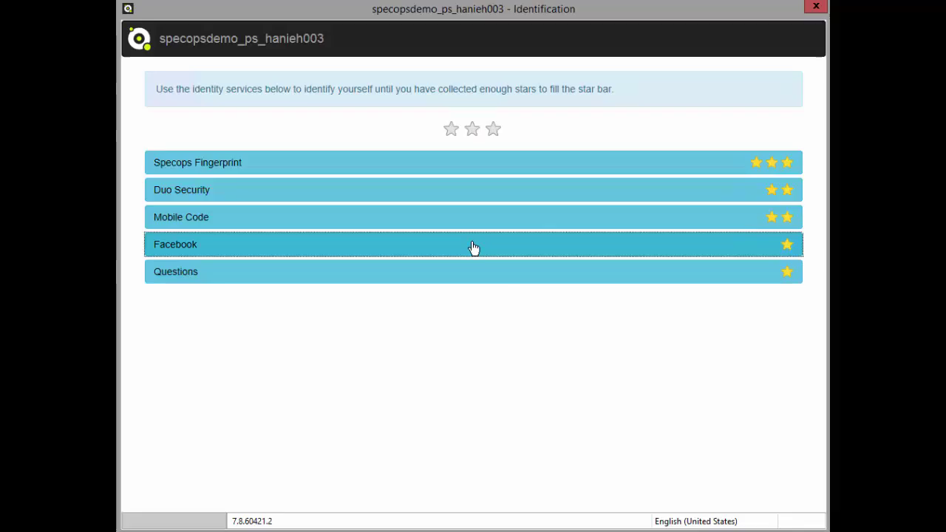
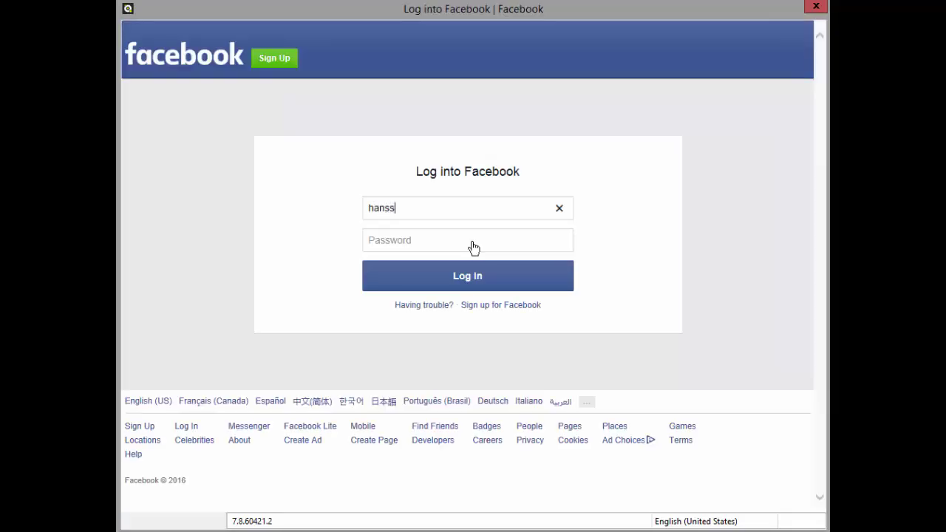
key("Tab")
type("***********")
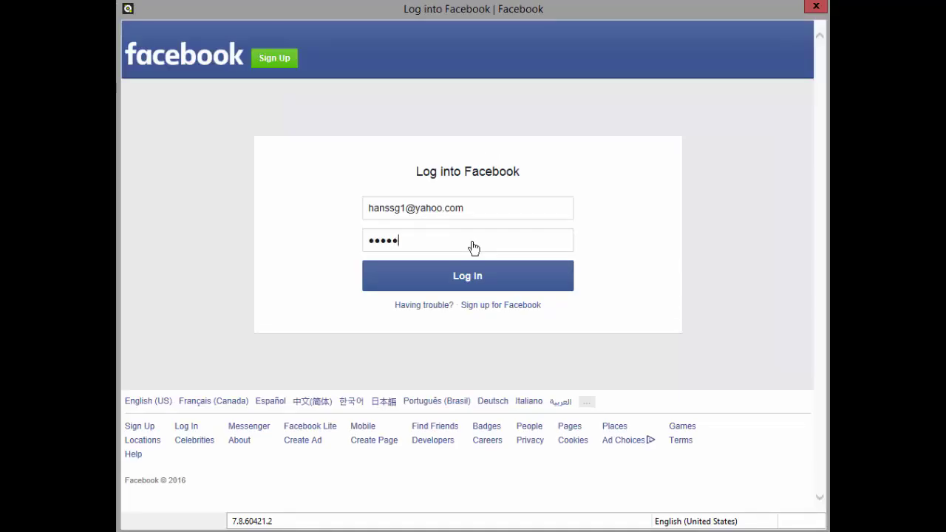
type("*")
key("Return")
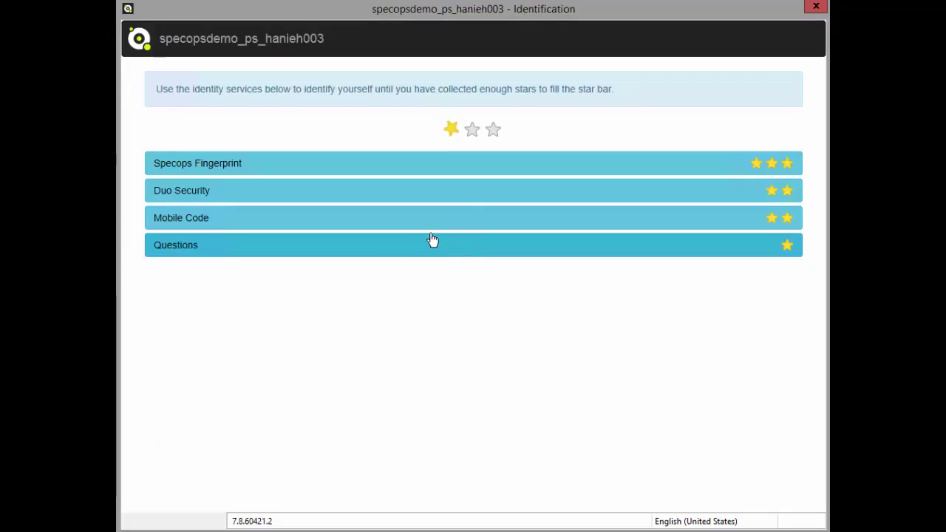
Step: Send a Mobile Code to the registered phone and submit the received code
left_click(413, 223)
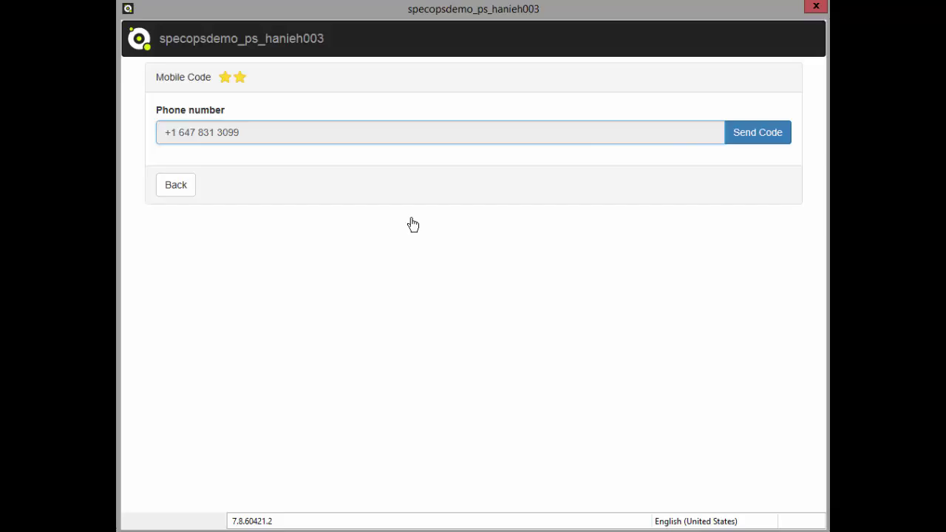
left_click(741, 138)
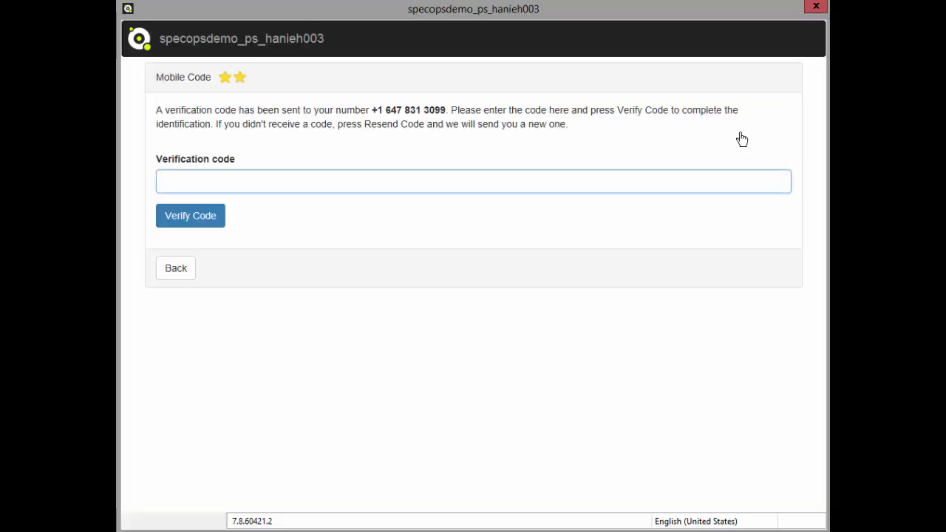
left_click(202, 222)
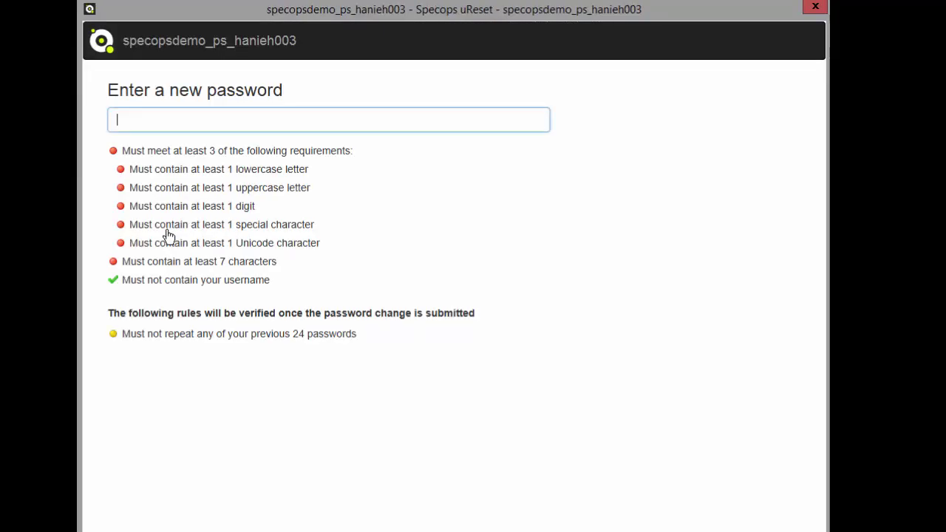
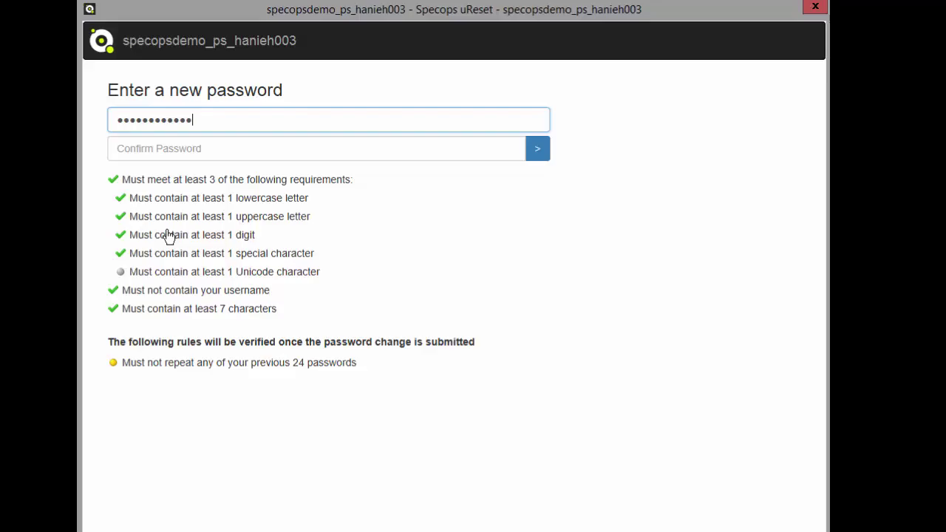
Step: Enter the new password, retype it in Confirm Password, and submit it
key("Tab")
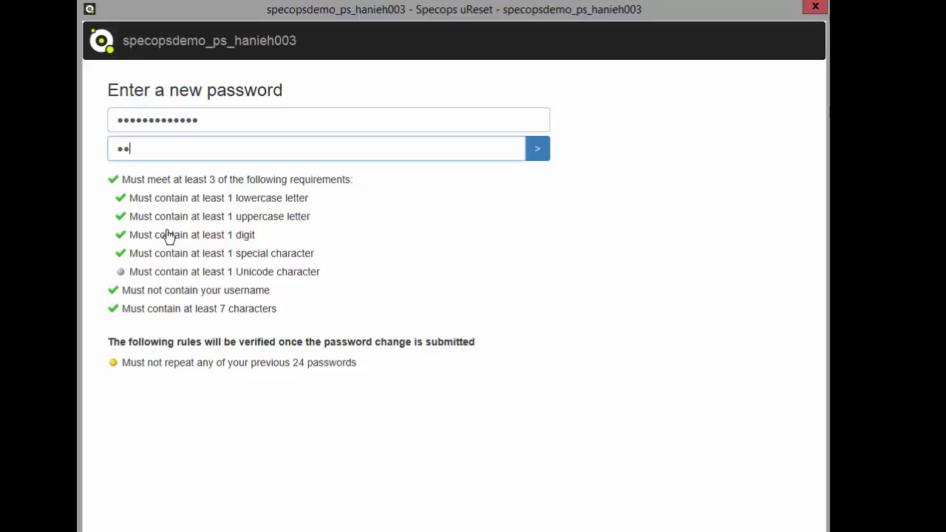
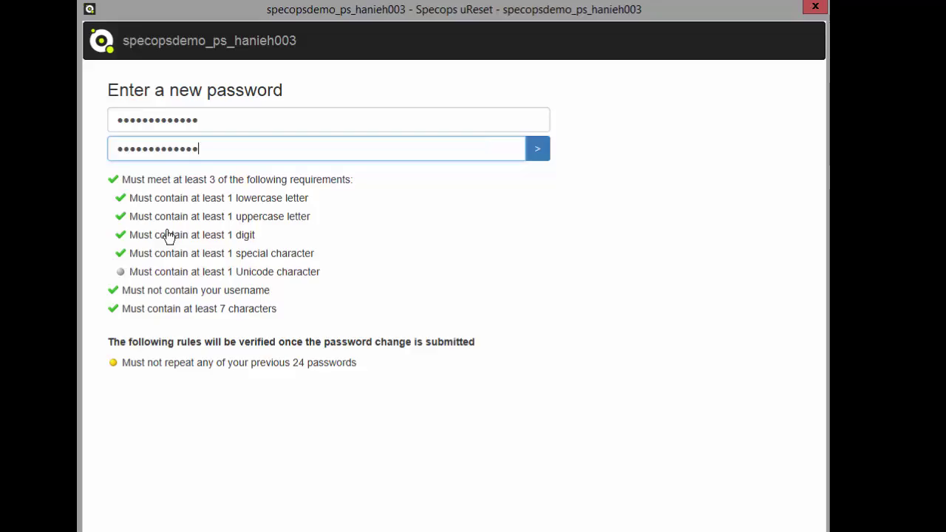
left_click(538, 149)
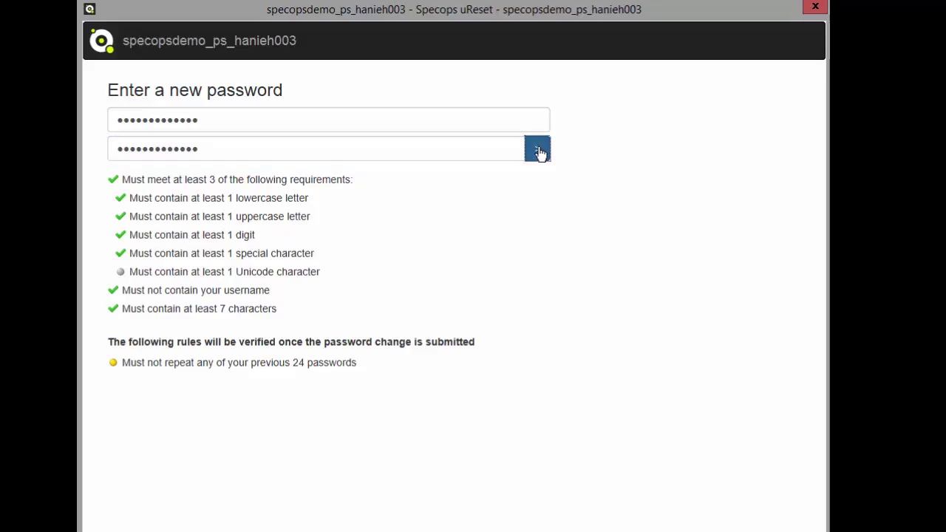